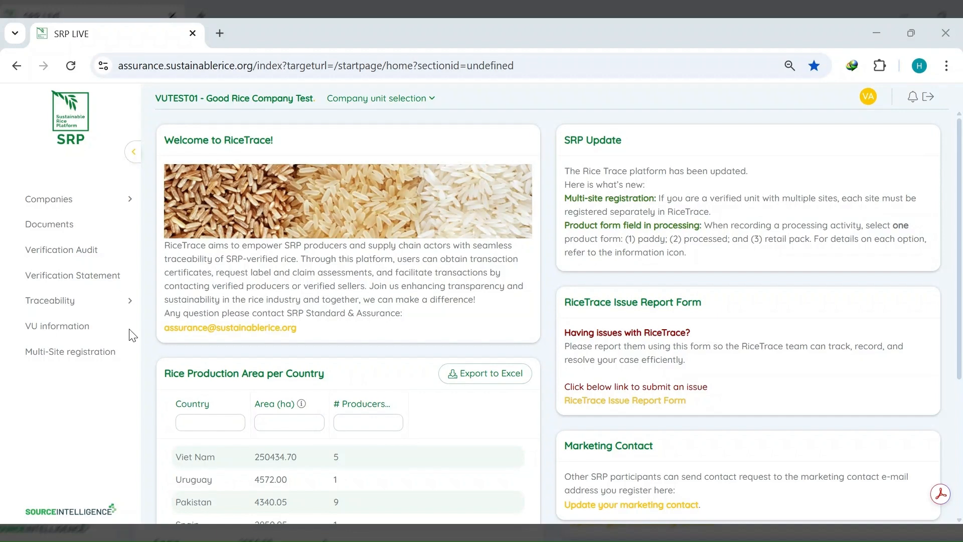
- Open the Chain of Custody transactions overview under Traceability and start a new transaction certificate request
{"action": "left_click", "coordinate": [78, 301]}
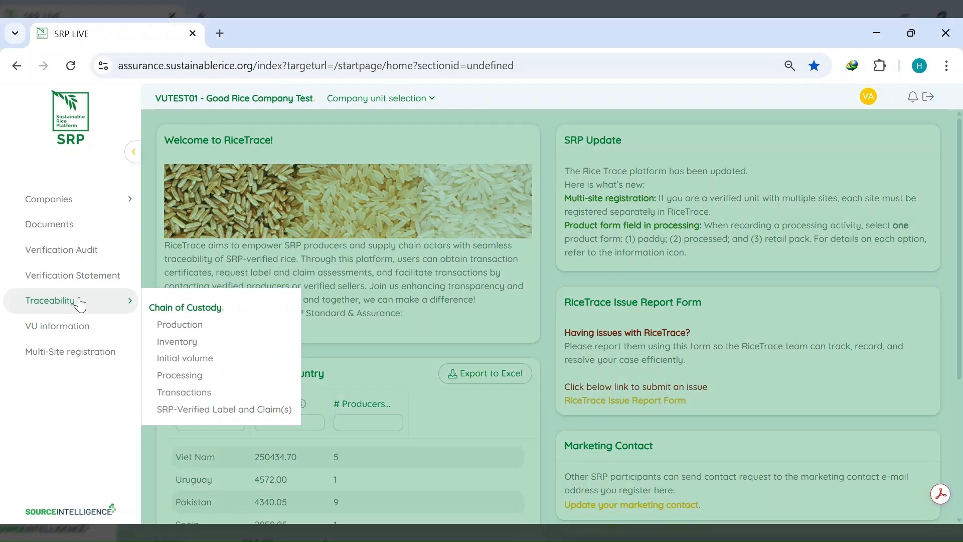
{"action": "left_click", "coordinate": [203, 392]}
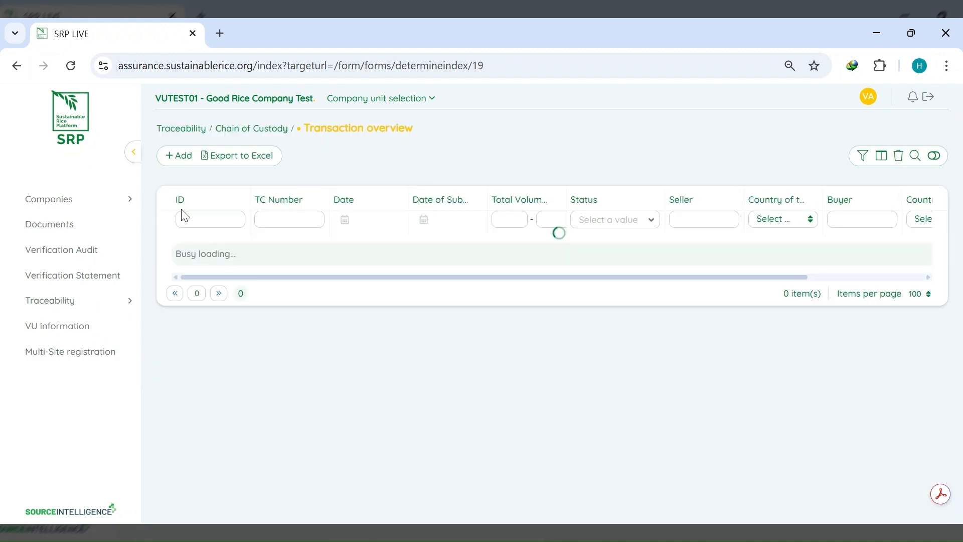
{"action": "left_click", "coordinate": [179, 158]}
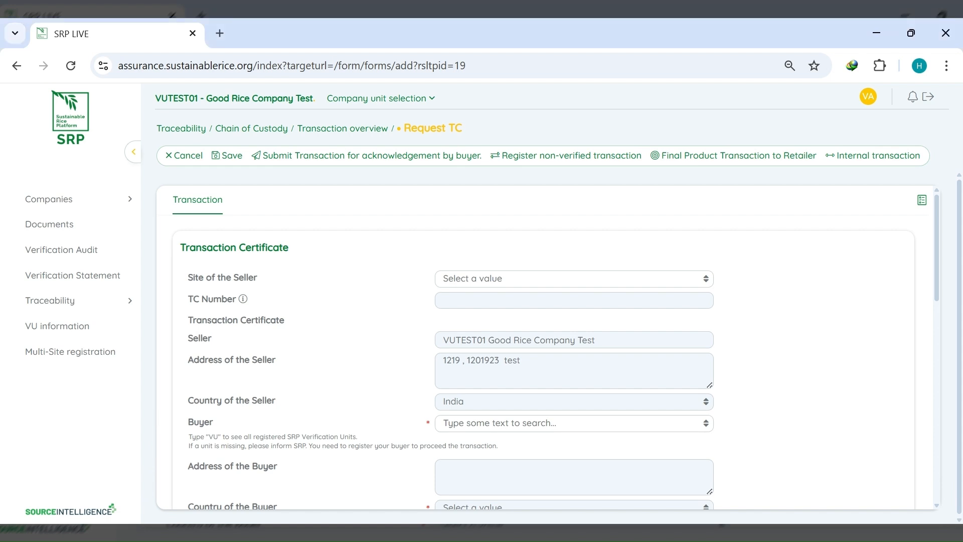
- Set the site of the seller to Good Rice Site A, India and choose Rice Miller Test - VUTEST007 as the buyer
{"action": "left_click", "coordinate": [504, 279]}
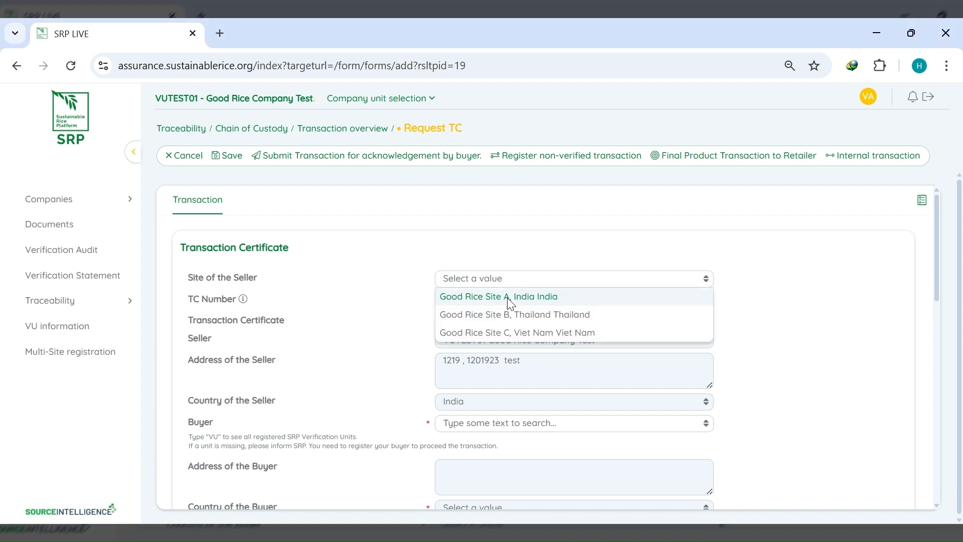
{"action": "left_click", "coordinate": [507, 297]}
{"action": "scroll", "coordinate": [522, 301], "scroll_direction": "down", "scroll_amount": 3}
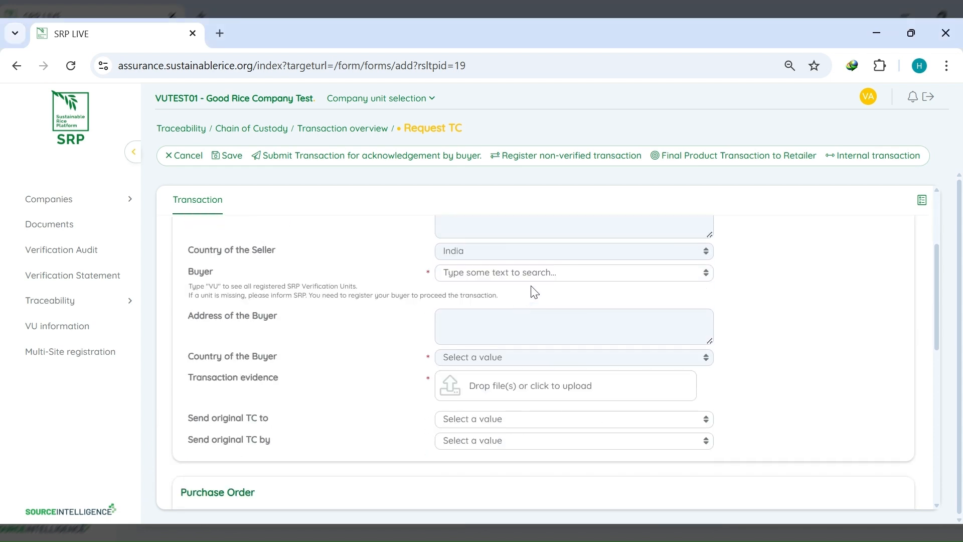
{"action": "left_click", "coordinate": [538, 275]}
{"action": "type", "text": "rice miller"}
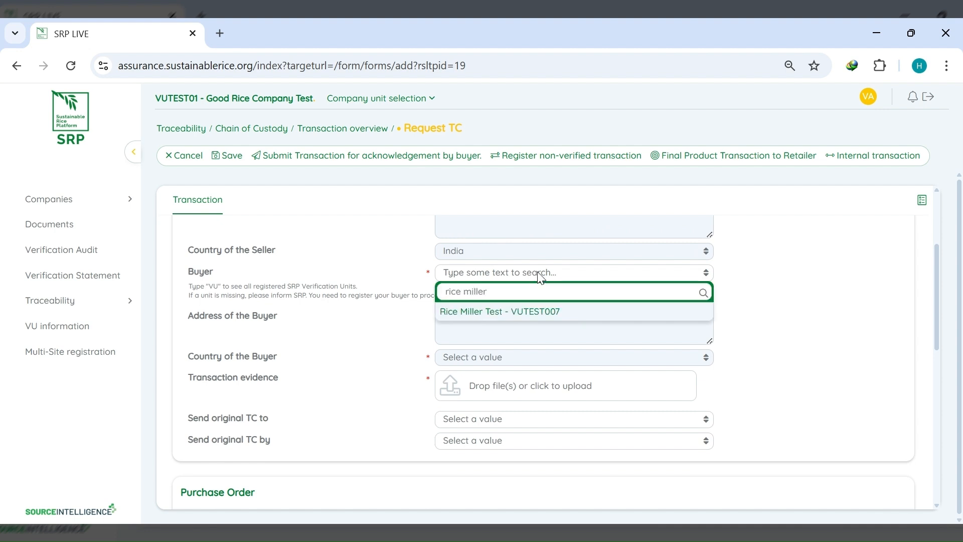
{"action": "left_click", "coordinate": [536, 311]}
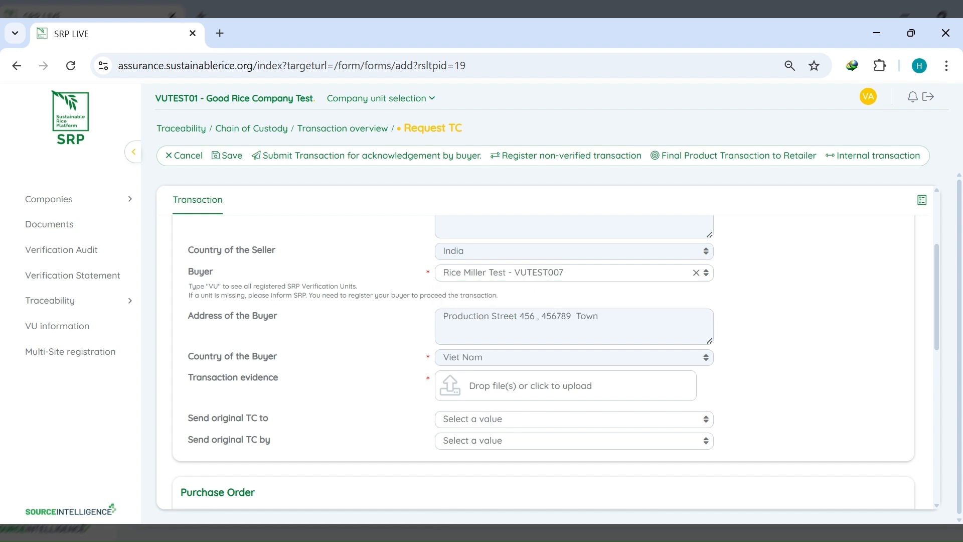
- Upload PO 05XI25.pdf as the transaction evidence
{"action": "left_click", "coordinate": [513, 389]}
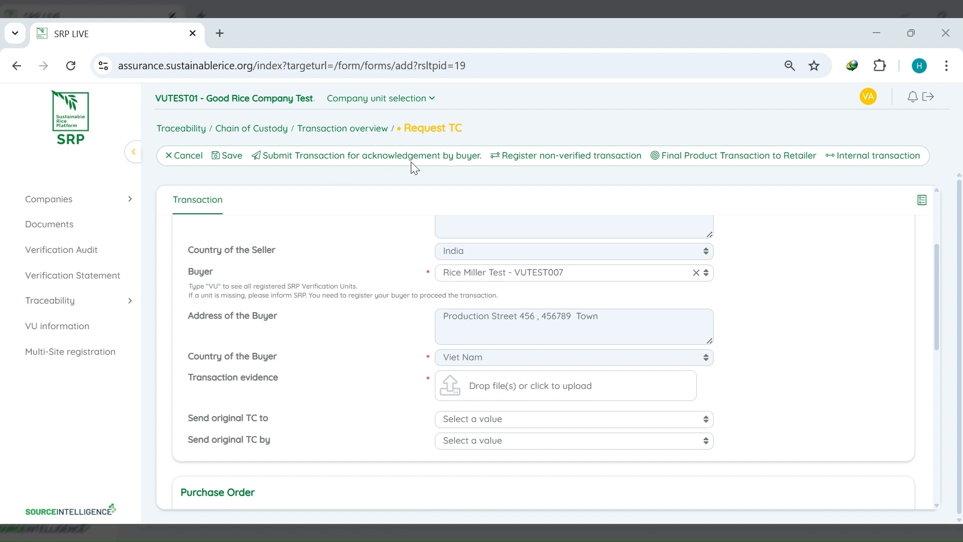
{"action": "left_click", "coordinate": [354, 347]}
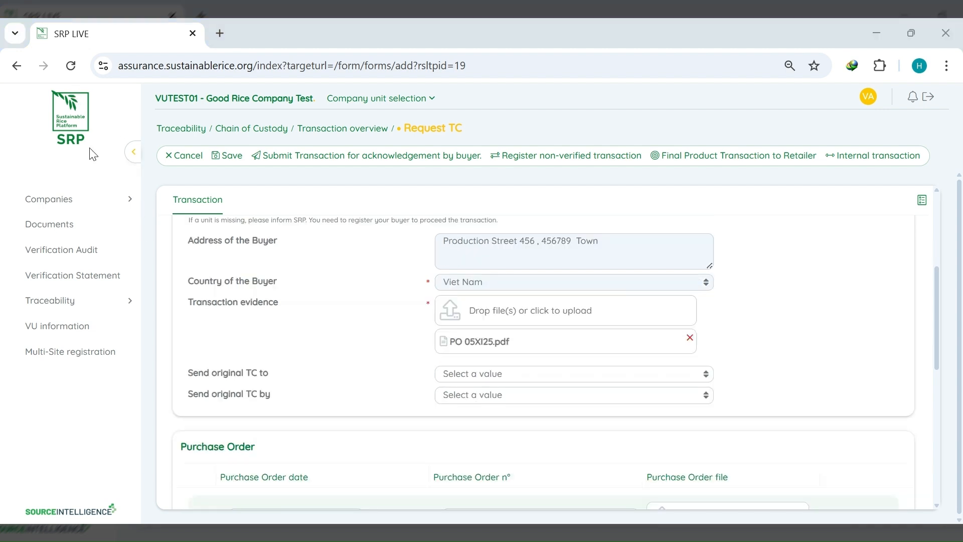
{"action": "left_click", "coordinate": [131, 530]}
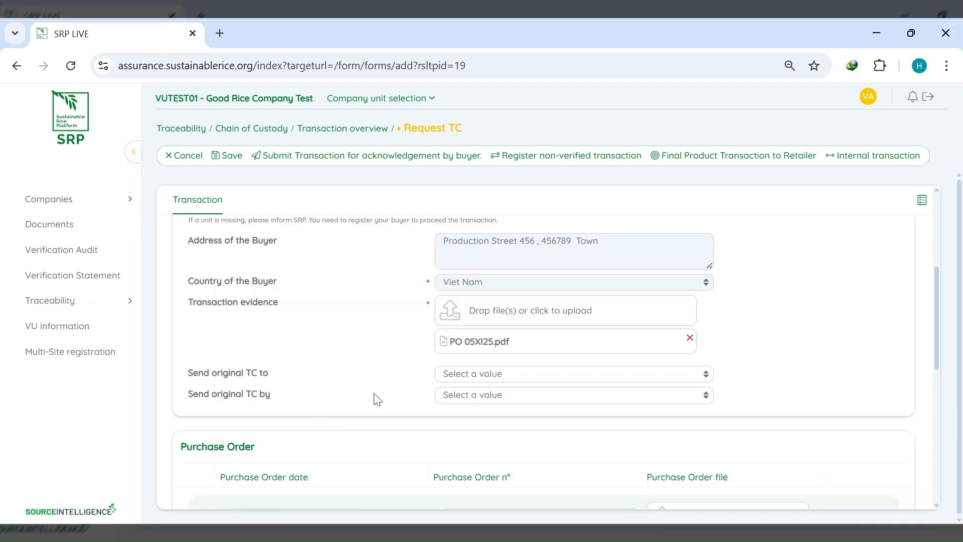
- Set the recipient of the original transaction certificate to Importer
{"action": "left_click", "coordinate": [517, 381]}
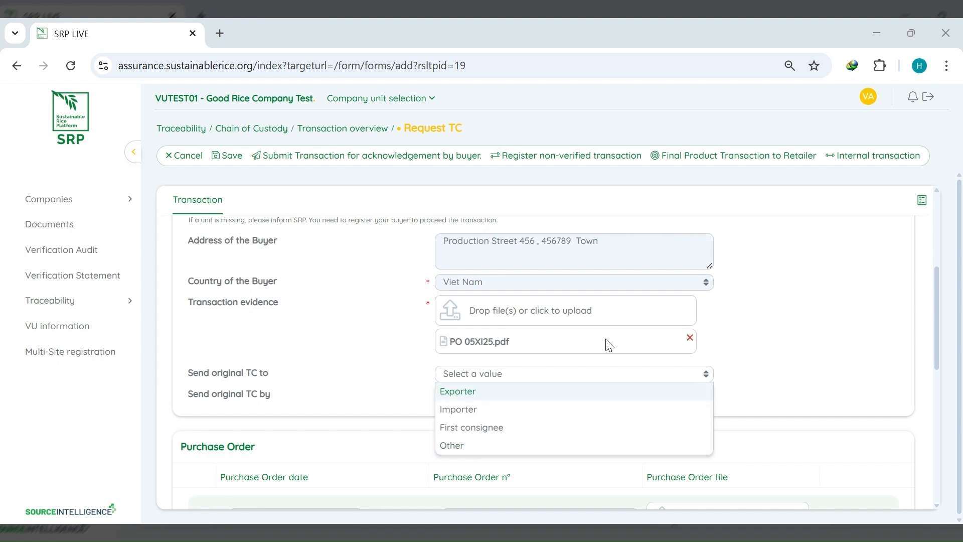
{"action": "left_click", "coordinate": [475, 453]}
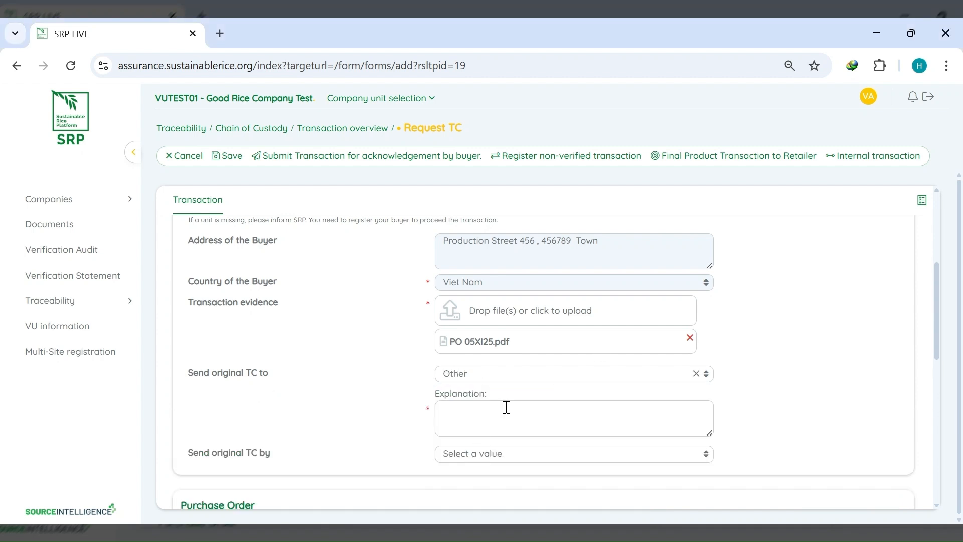
{"action": "left_click", "coordinate": [548, 376]}
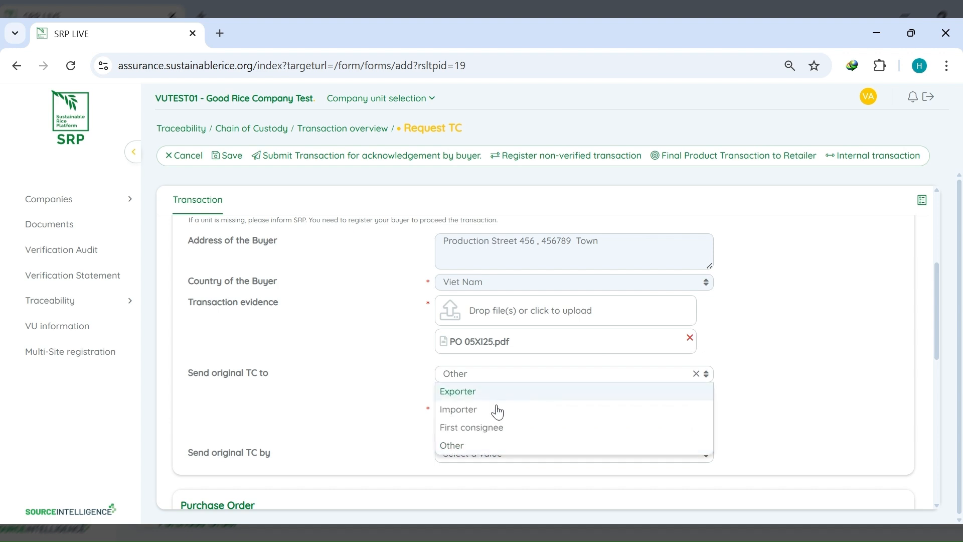
{"action": "left_click", "coordinate": [495, 409]}
- Set the sending method for the original transaction certificate to registered email
{"action": "scroll", "coordinate": [576, 353], "scroll_direction": "down", "scroll_amount": 1}
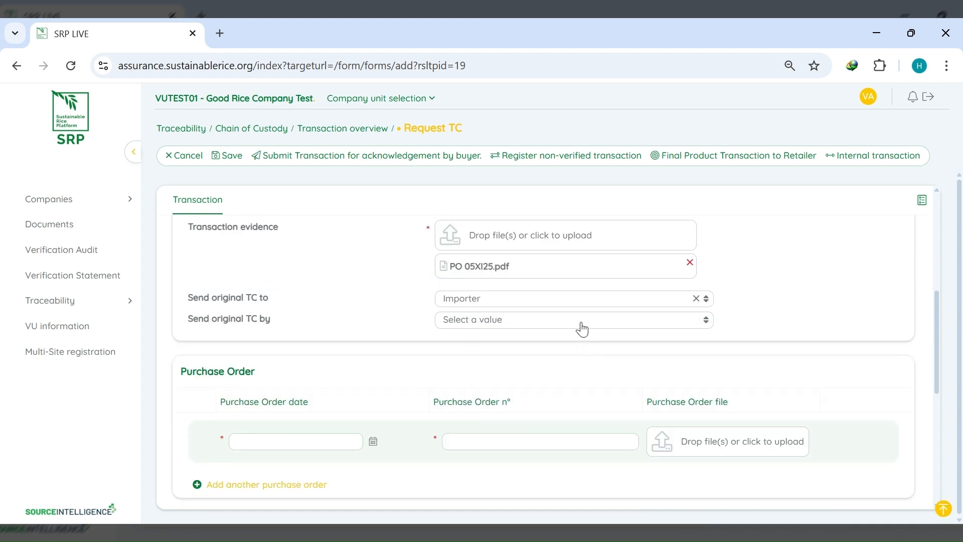
{"action": "left_click", "coordinate": [582, 323]}
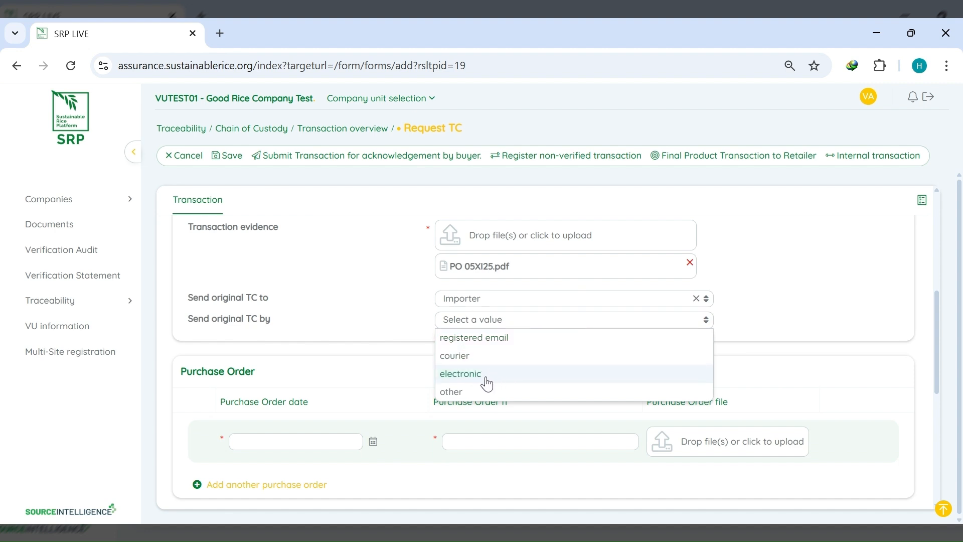
{"action": "left_click", "coordinate": [465, 394]}
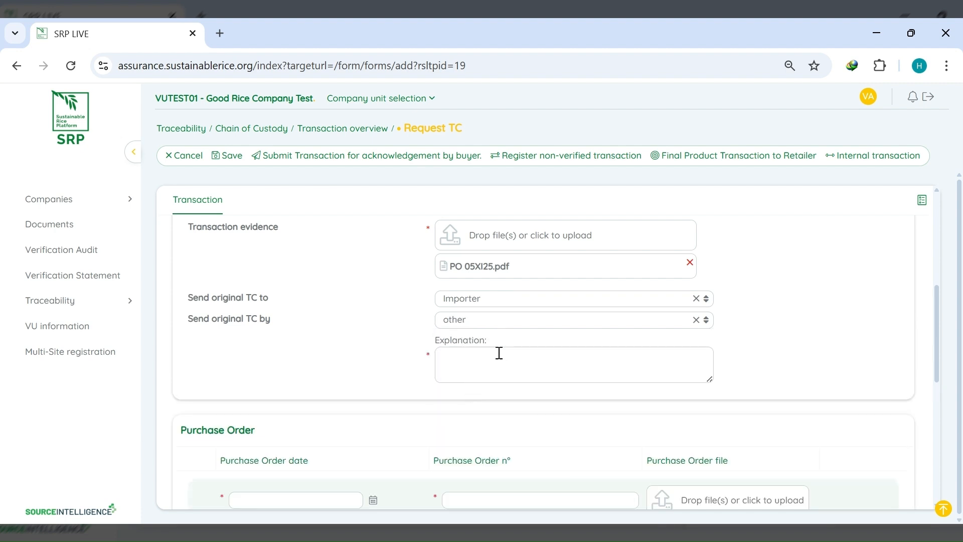
{"action": "left_click", "coordinate": [516, 324]}
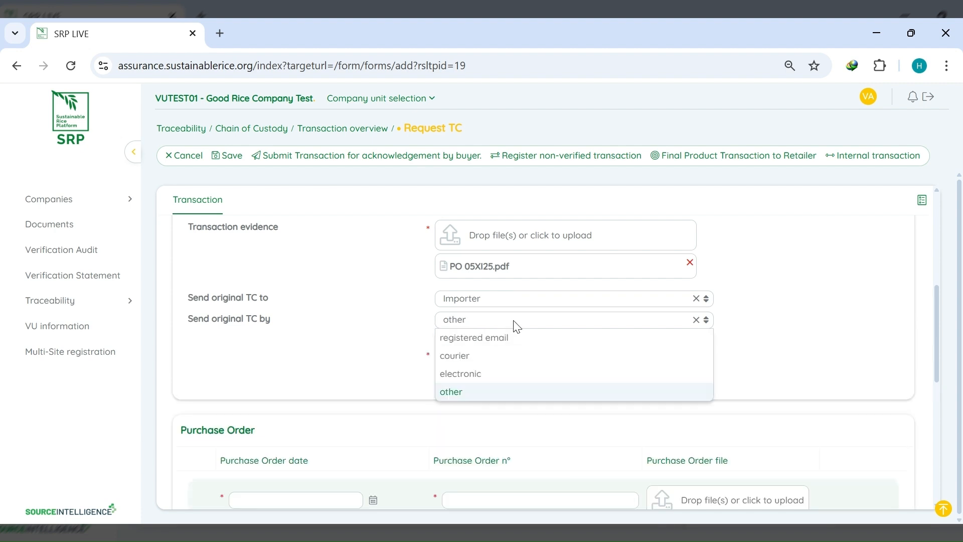
{"action": "left_click", "coordinate": [489, 339]}
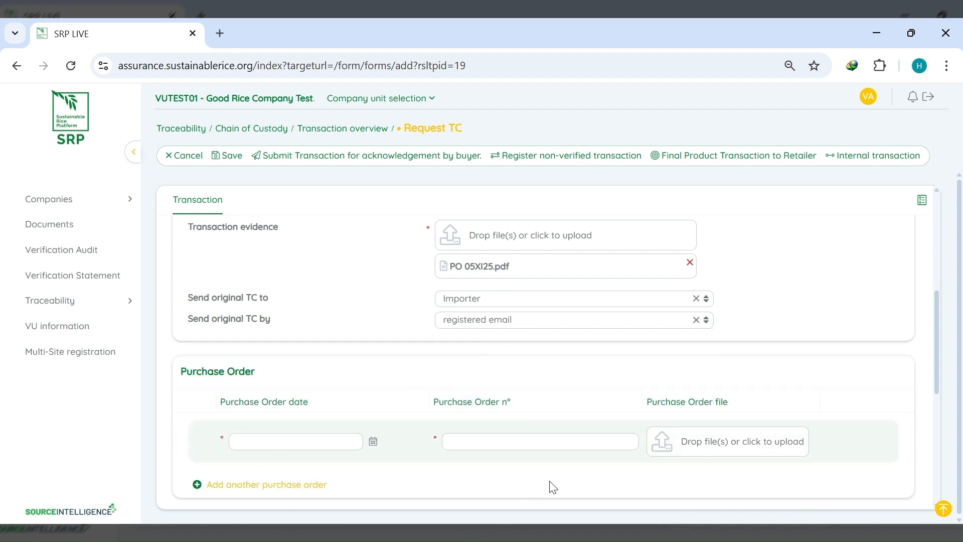
- Fill in the purchase order dated 10-11-2025 with PO 05XI25.pdf, and invoice 35/XII/25 dated 12-12-2025 with INV 35XII25.pdf
{"action": "scroll", "coordinate": [577, 412], "scroll_direction": "down", "scroll_amount": 2}
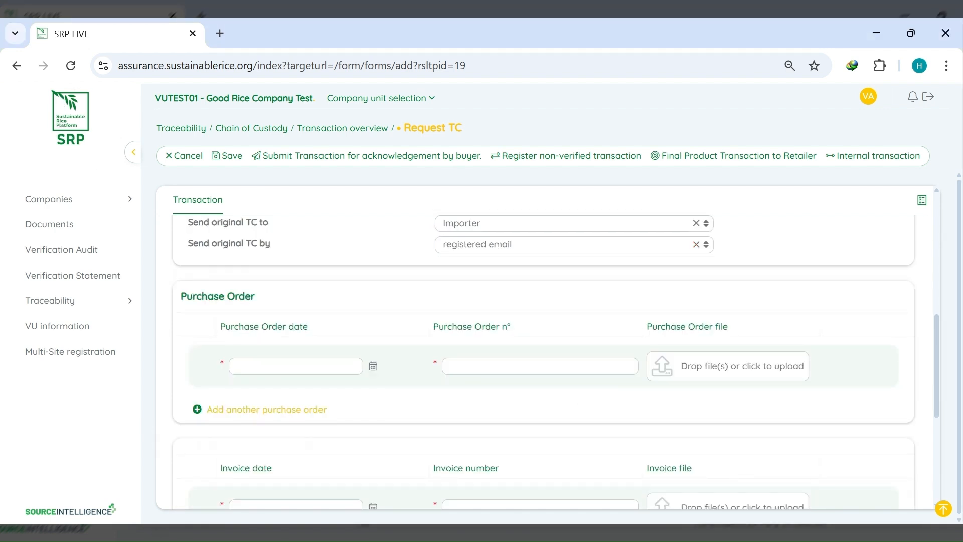
{"action": "scroll", "coordinate": [331, 335], "scroll_direction": "down", "scroll_amount": 1}
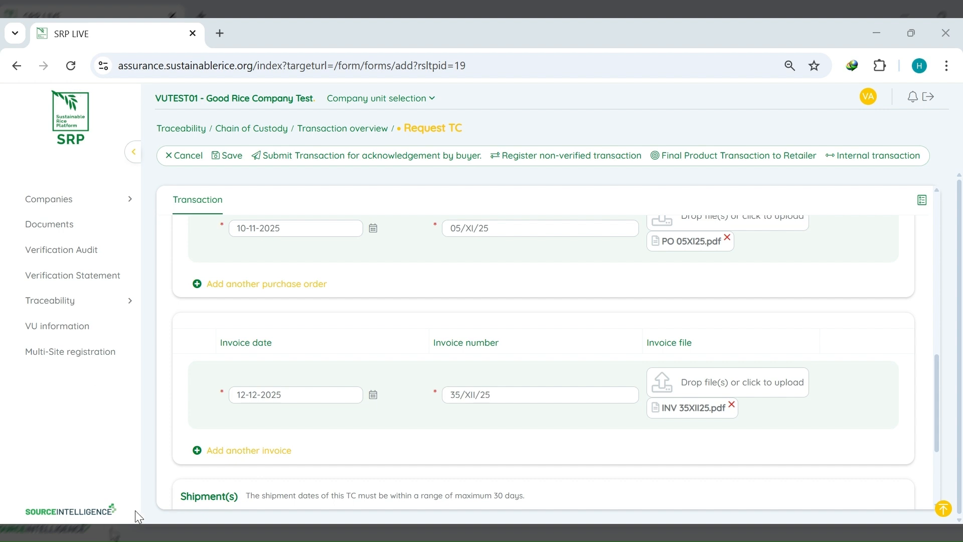
{"action": "left_click", "coordinate": [130, 532]}
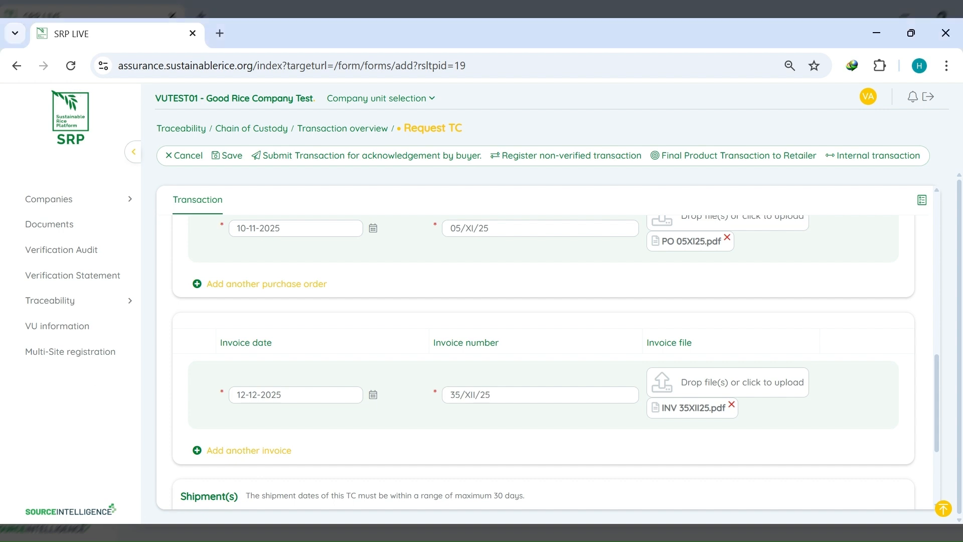
- Add a second invoice numbered 42?XII/25, dated 20-12-2025, with the file INV 42XII25.pdf
{"action": "left_click", "coordinate": [232, 450]}
{"action": "scroll", "coordinate": [308, 386], "scroll_direction": "down", "scroll_amount": 3}
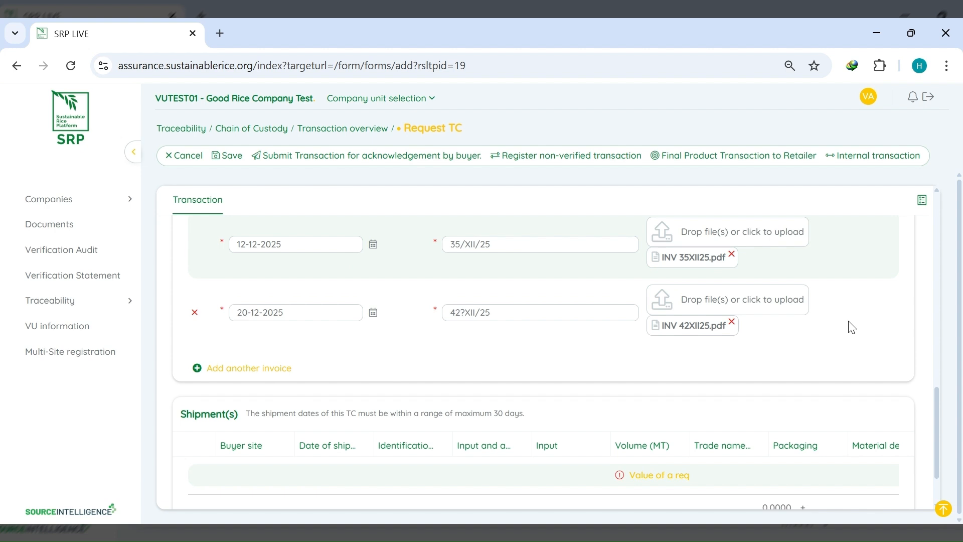
- Fill in the shipment to B, Brussel Belgium dated 28-11-2025: lot PKD151125, Basmati MB 403, 20 MT, trade name Golden Basmati, 5 kg, Auto Shipping Company
{"action": "scroll", "coordinate": [852, 327], "scroll_direction": "down", "scroll_amount": 2}
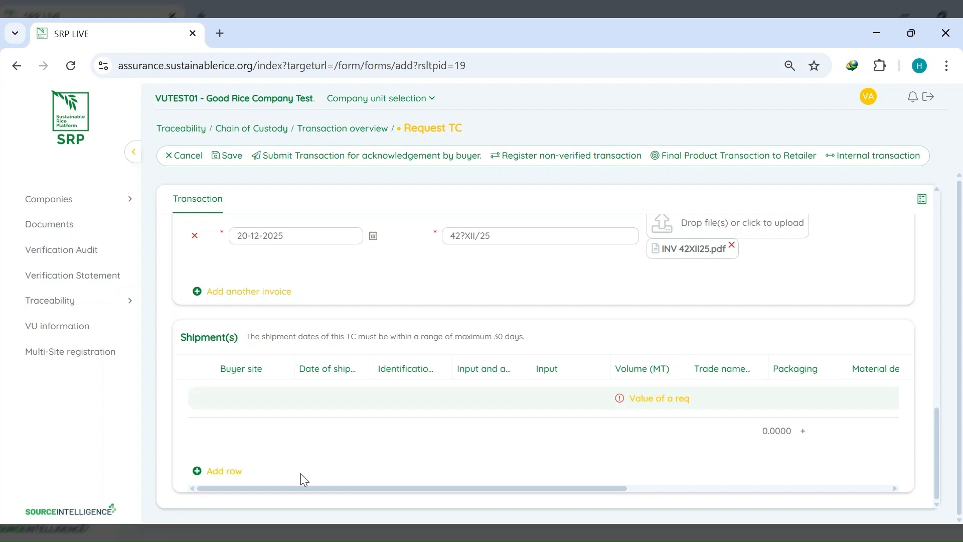
{"action": "left_click", "coordinate": [646, 401]}
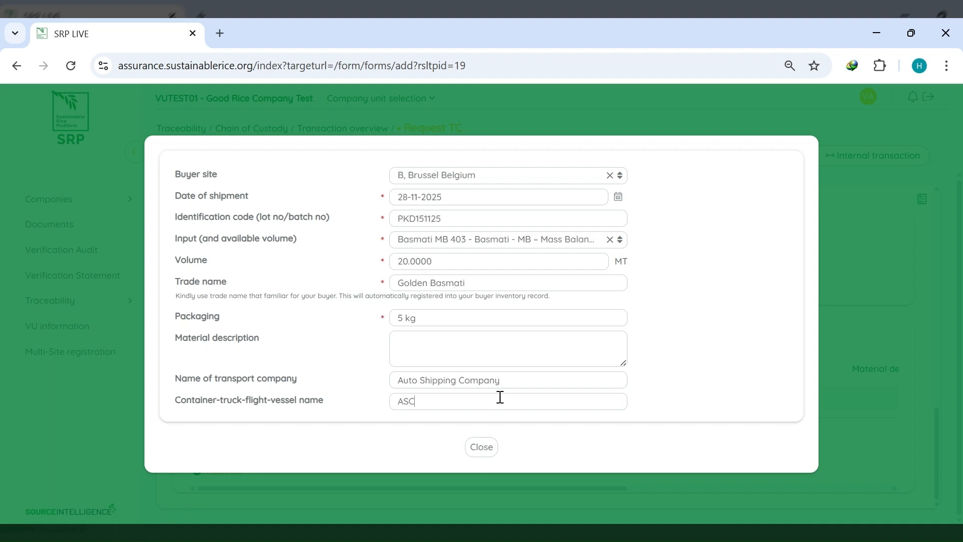
{"action": "left_click", "coordinate": [490, 450]}
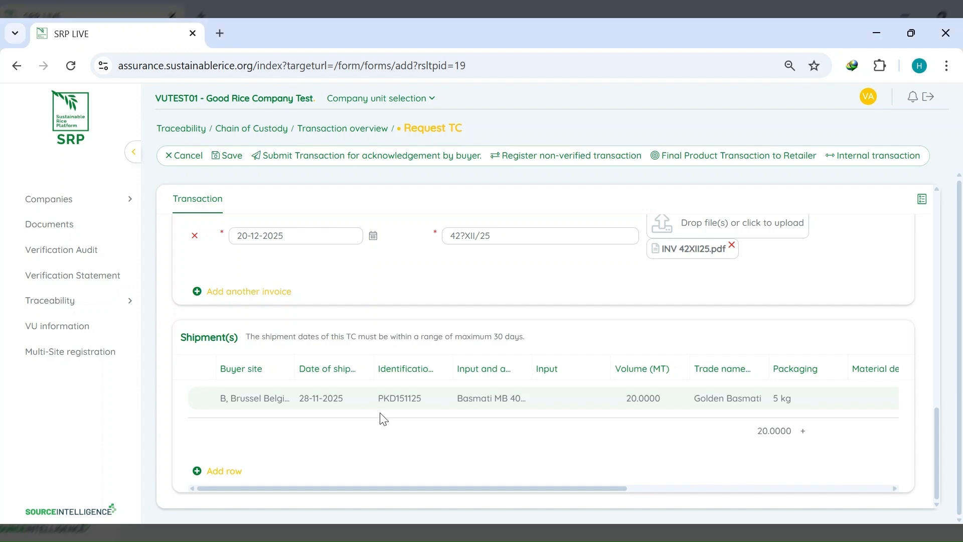
- Submit the transaction for acknowledgement by the buyer and review its status history
{"action": "scroll", "coordinate": [524, 350], "scroll_direction": "up", "scroll_amount": 15}
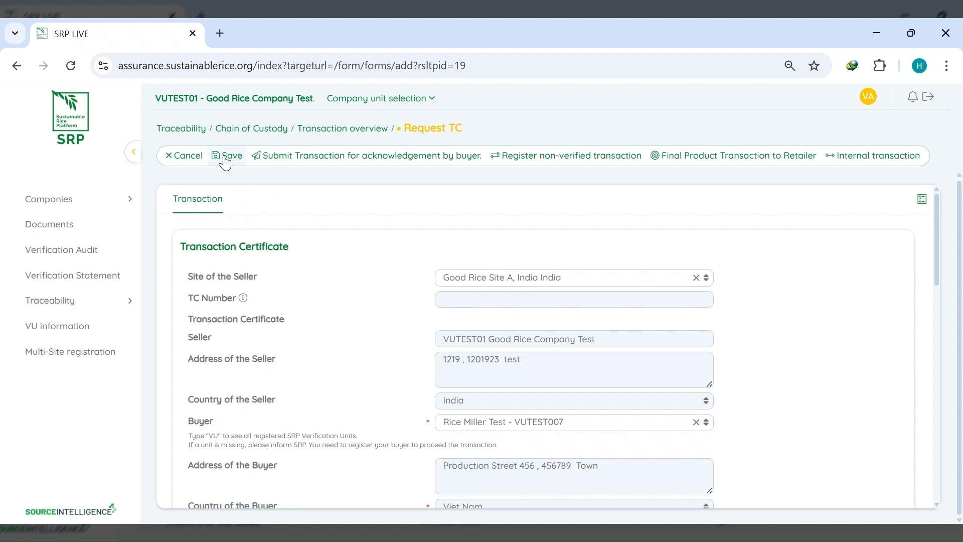
{"action": "left_click", "coordinate": [304, 159]}
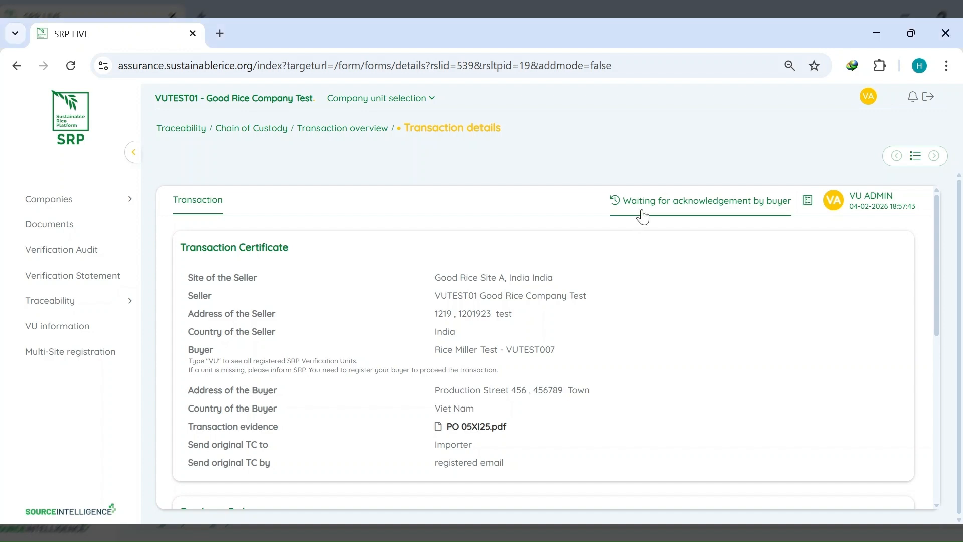
{"action": "left_click", "coordinate": [670, 211]}
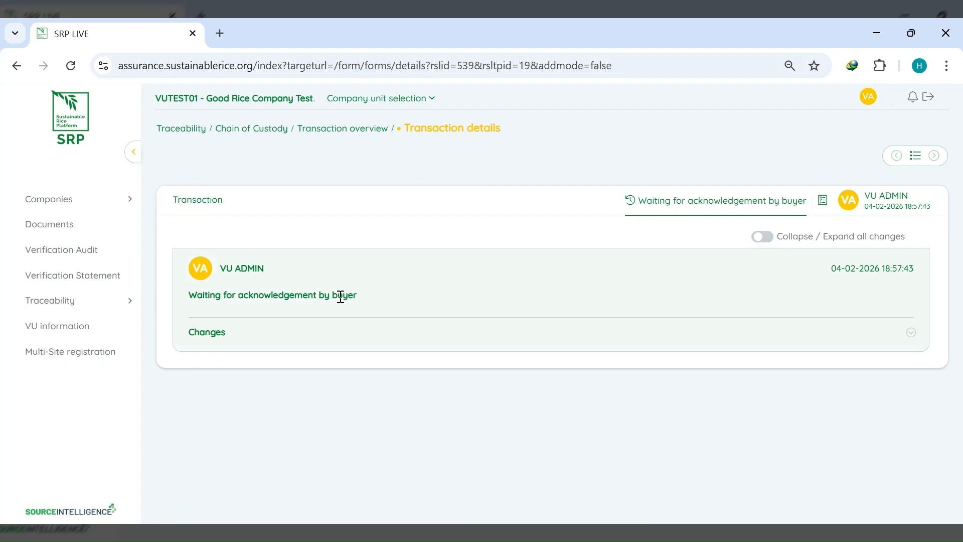
{"action": "left_click", "coordinate": [202, 202]}
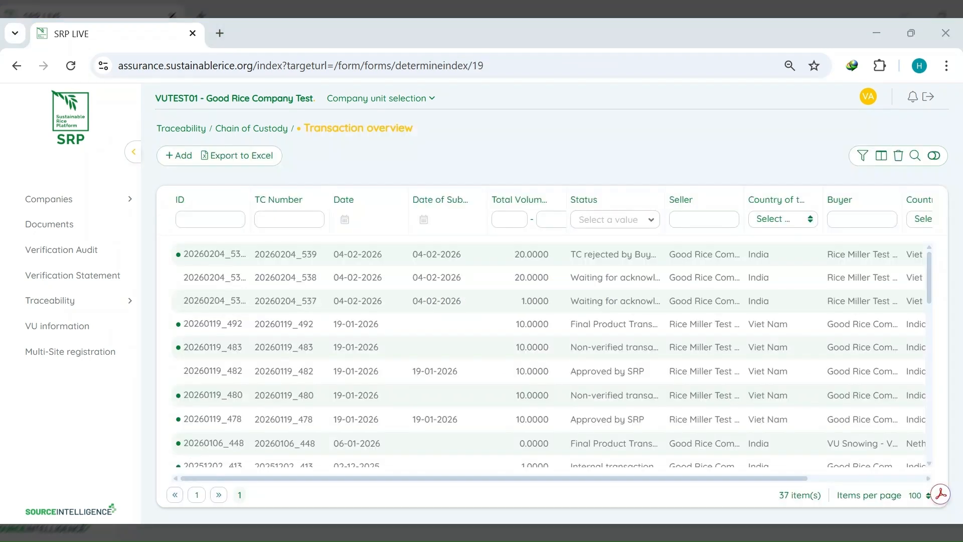
- Widen the Status column in the transaction overview and open the transaction with the status TC rejected by Buyer
{"action": "left_click", "coordinate": [194, 532]}
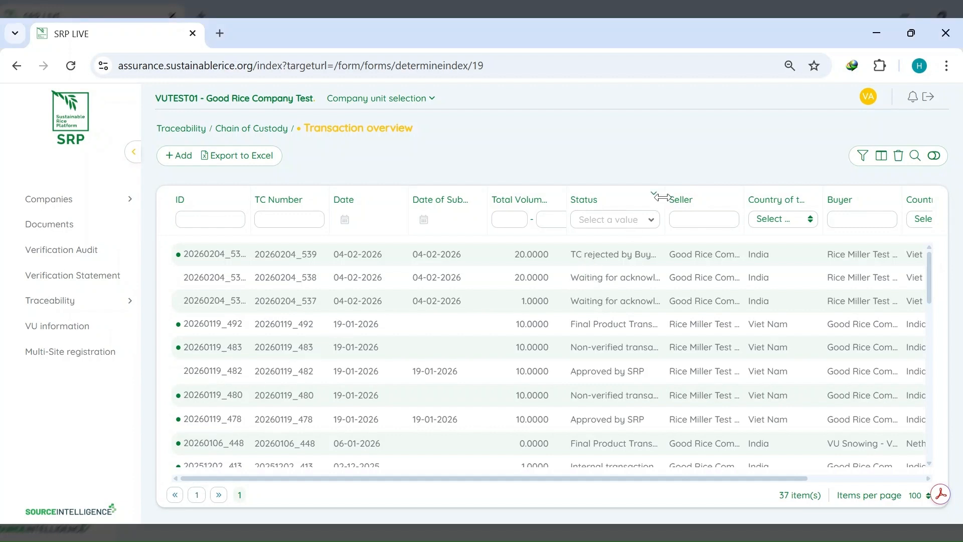
{"action": "left_click_drag", "start_coordinate": [662, 197], "coordinate": [678, 197]}
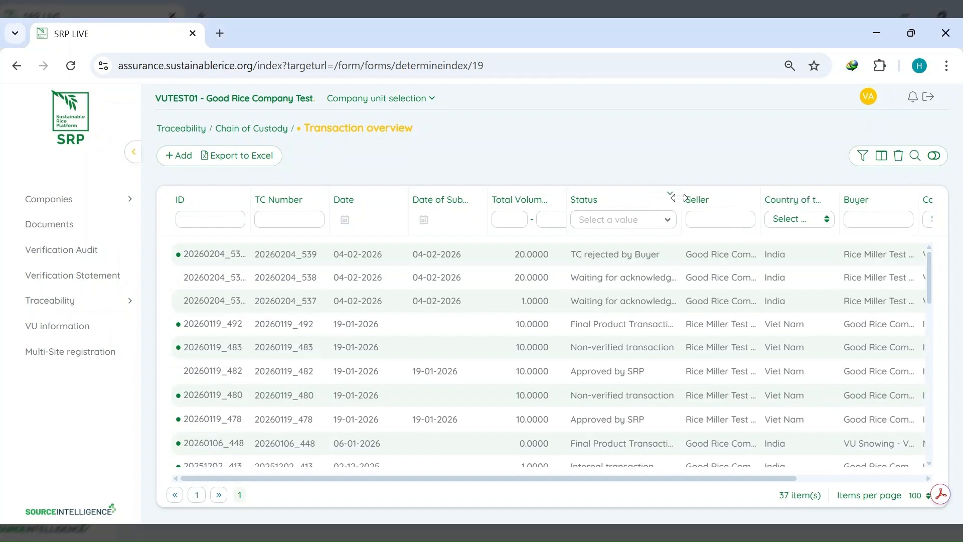
{"action": "left_click", "coordinate": [602, 260]}
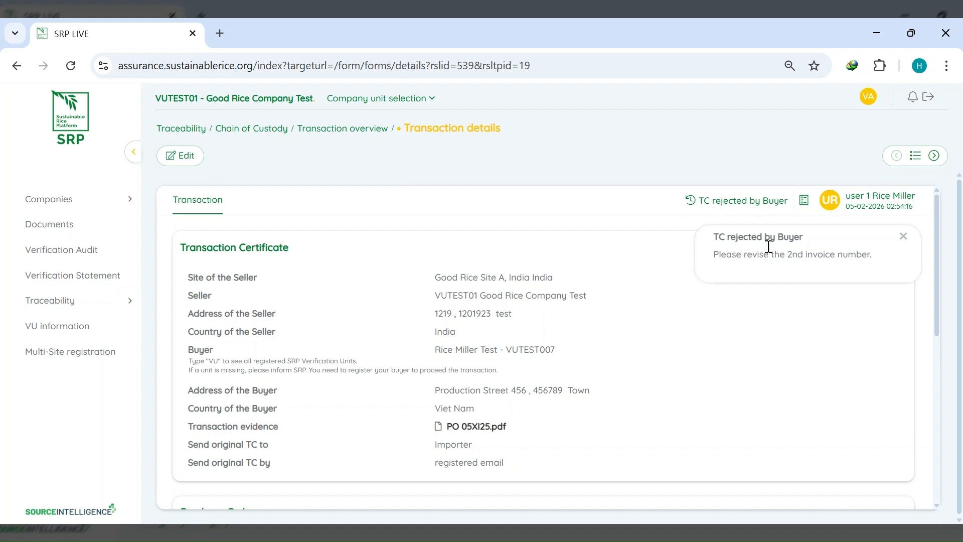
- Examine the rejected transaction's status history for the buyer's comment and return to the transaction details
{"action": "left_click", "coordinate": [747, 199]}
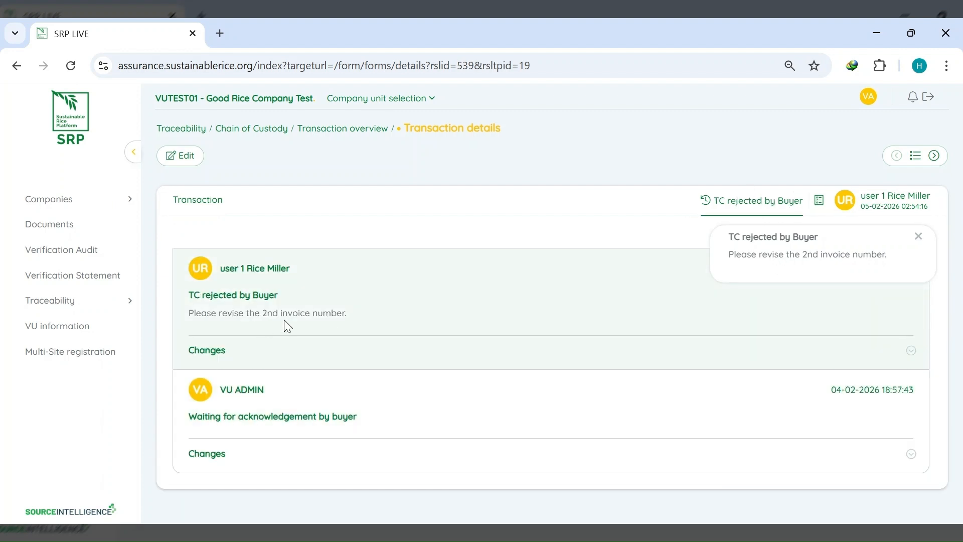
{"action": "left_click", "coordinate": [211, 210]}
- Edit the rejected transaction to correct the stray question mark in the second invoice number, and resubmit it for acknowledgement by the buyer
{"action": "left_click", "coordinate": [181, 156]}
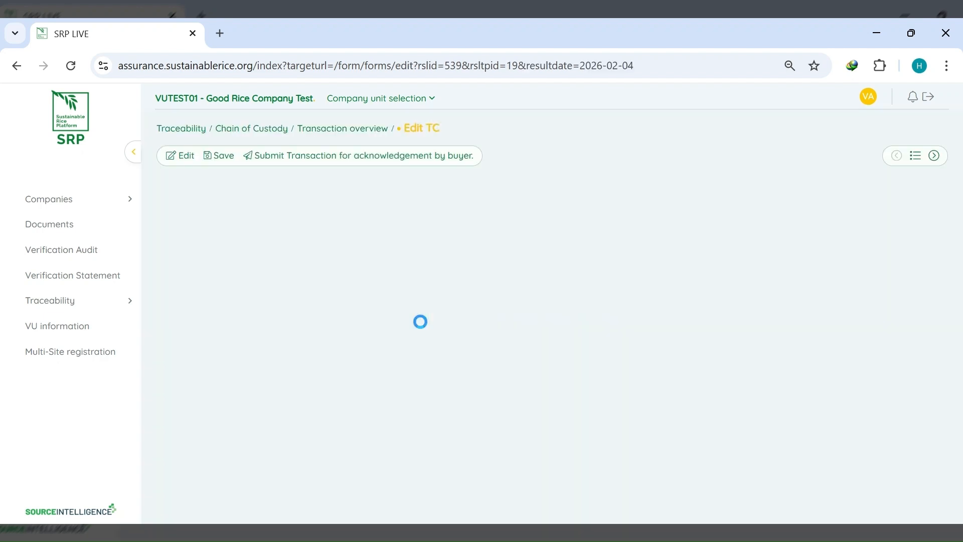
{"action": "scroll", "coordinate": [435, 332], "scroll_direction": "down", "scroll_amount": 10}
{"action": "scroll", "coordinate": [436, 332], "scroll_direction": "down", "scroll_amount": 5}
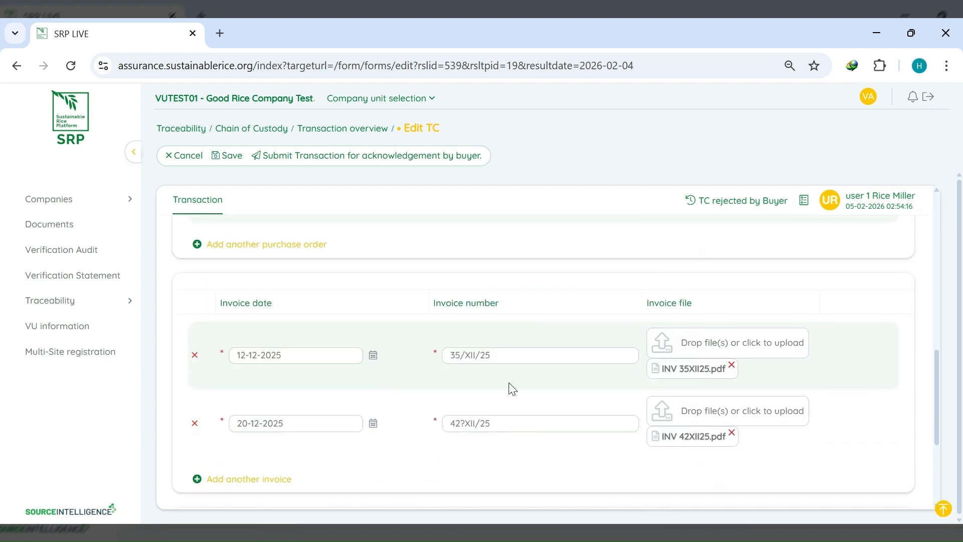
{"action": "key", "text": "BackSpace"}
{"action": "scroll", "coordinate": [512, 388], "scroll_direction": "up", "scroll_amount": 10}
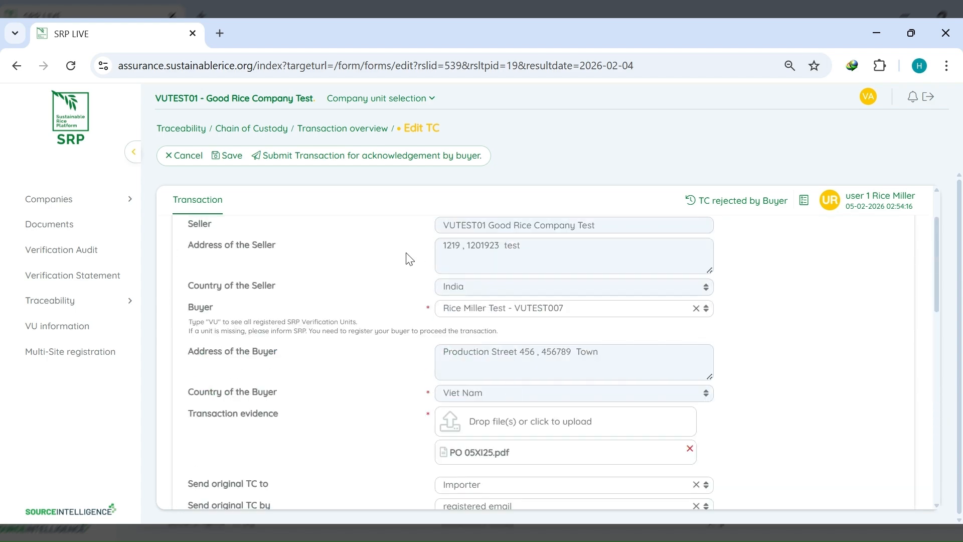
{"action": "left_click", "coordinate": [279, 155]}
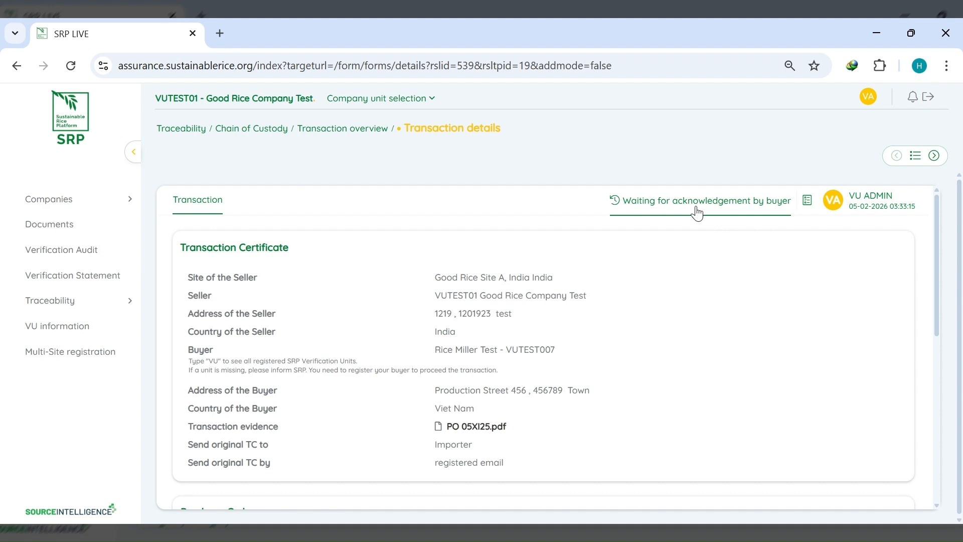
- Return to the transaction overview, widen the Status column to show full status names, and reload the list
{"action": "left_click", "coordinate": [343, 129]}
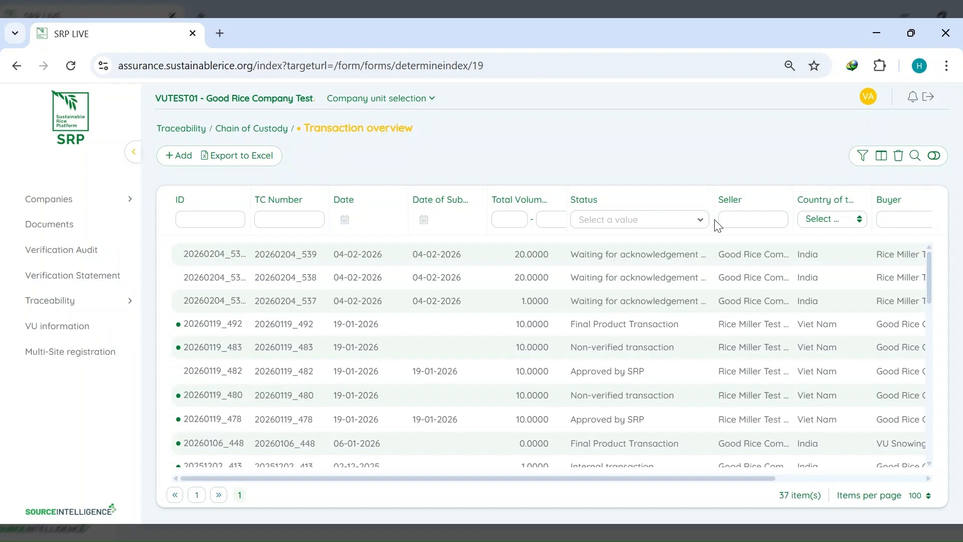
{"action": "left_click_drag", "start_coordinate": [712, 219], "coordinate": [737, 227]}
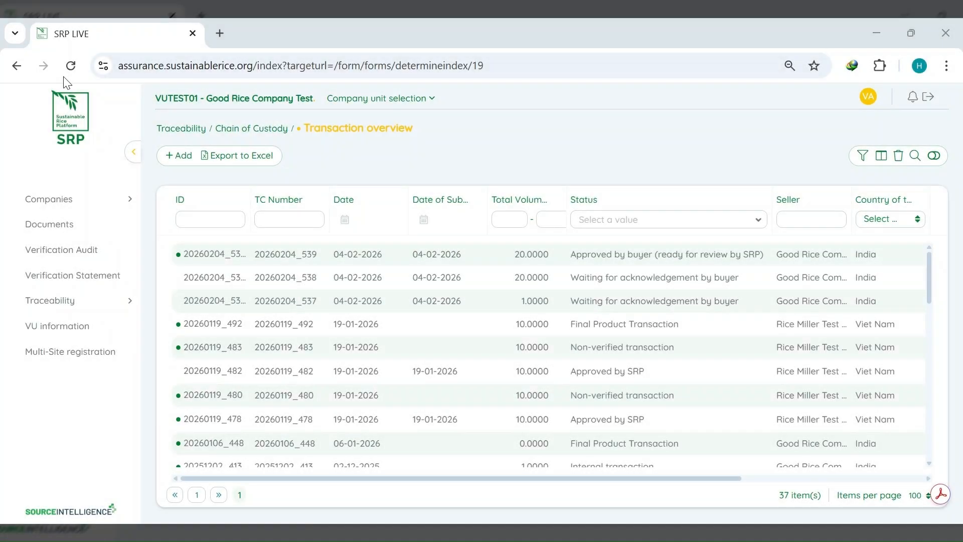
{"action": "left_click", "coordinate": [151, 535]}
{"action": "left_click", "coordinate": [69, 66]}
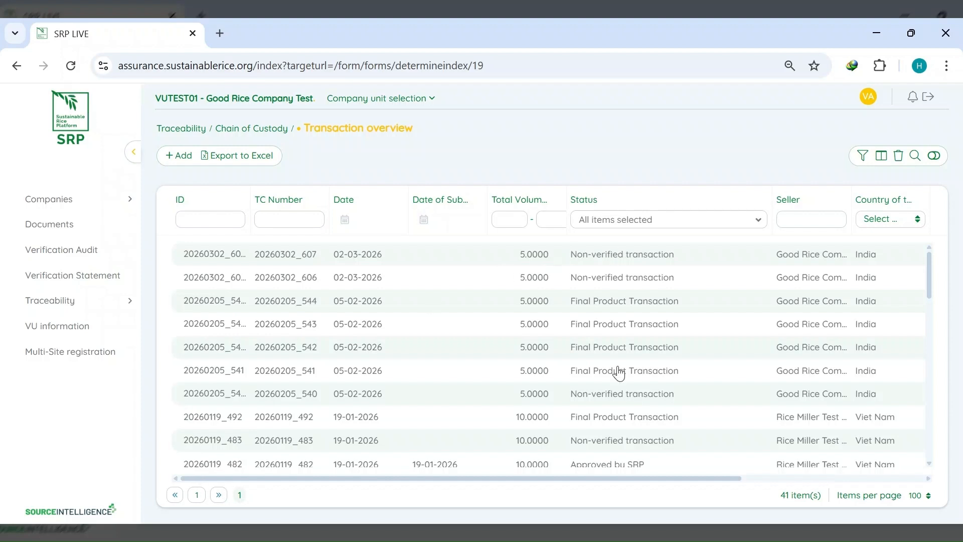
- Filter the transaction overview to the status Withdrawn only and turn on the display of withdrawn records
{"action": "left_click", "coordinate": [749, 224]}
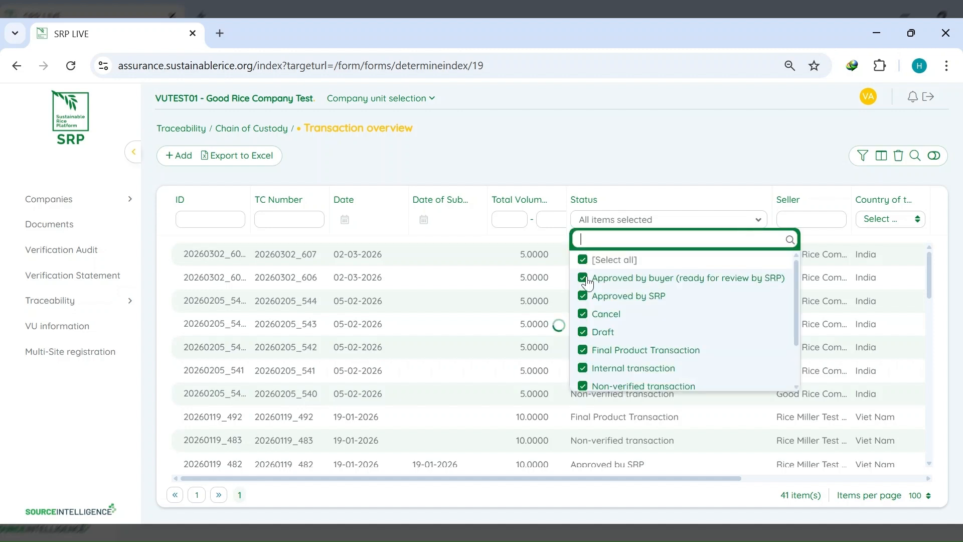
{"action": "left_click", "coordinate": [586, 260]}
{"action": "scroll", "coordinate": [599, 301], "scroll_direction": "down", "scroll_amount": 2}
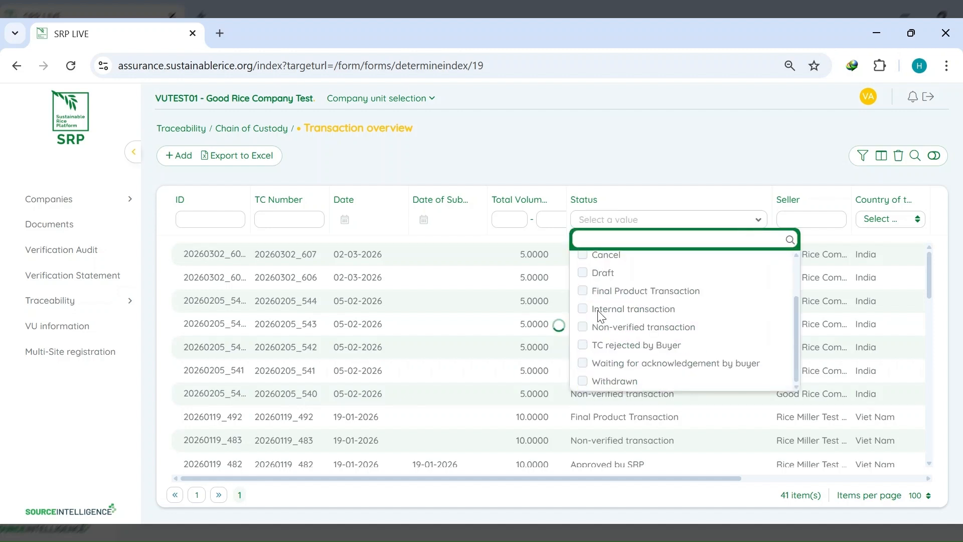
{"action": "left_click", "coordinate": [583, 382]}
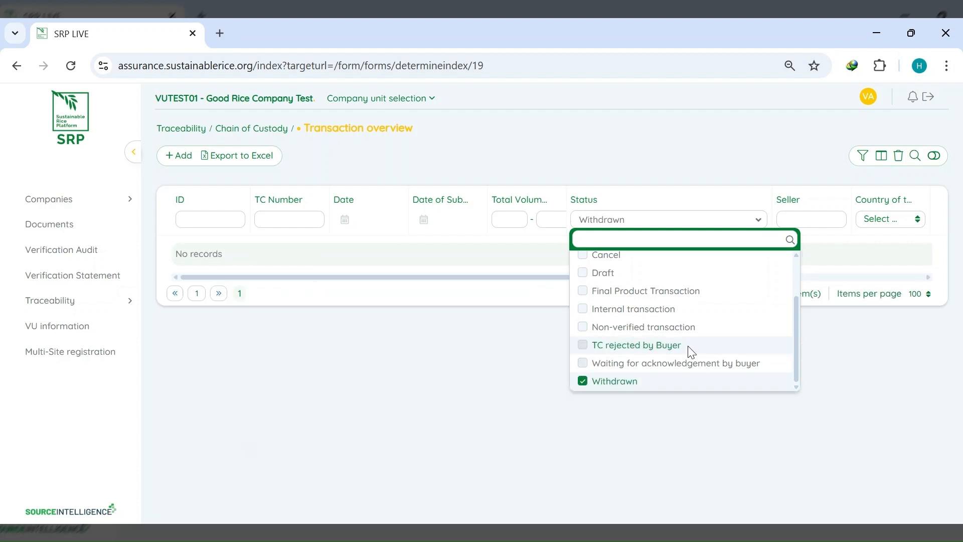
{"action": "left_click", "coordinate": [686, 439]}
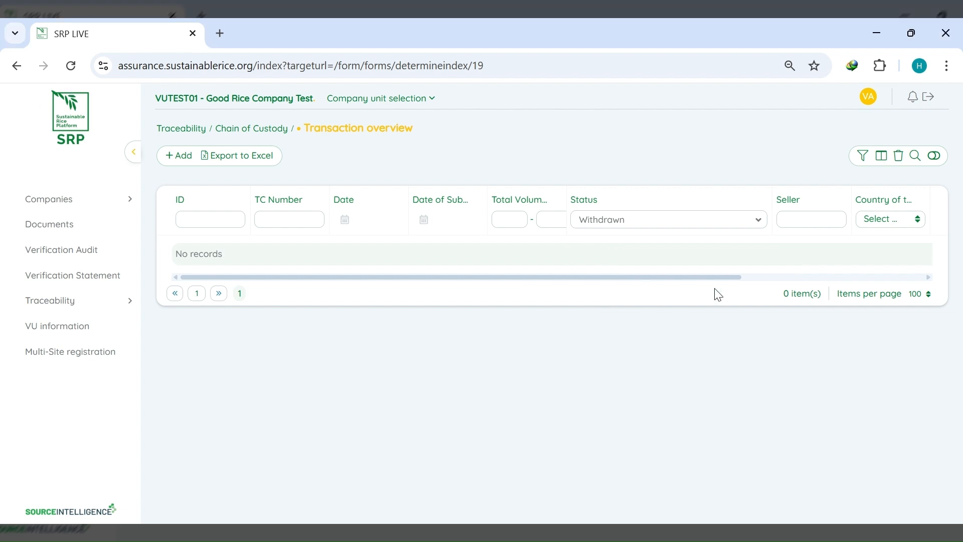
{"action": "left_click", "coordinate": [935, 156]}
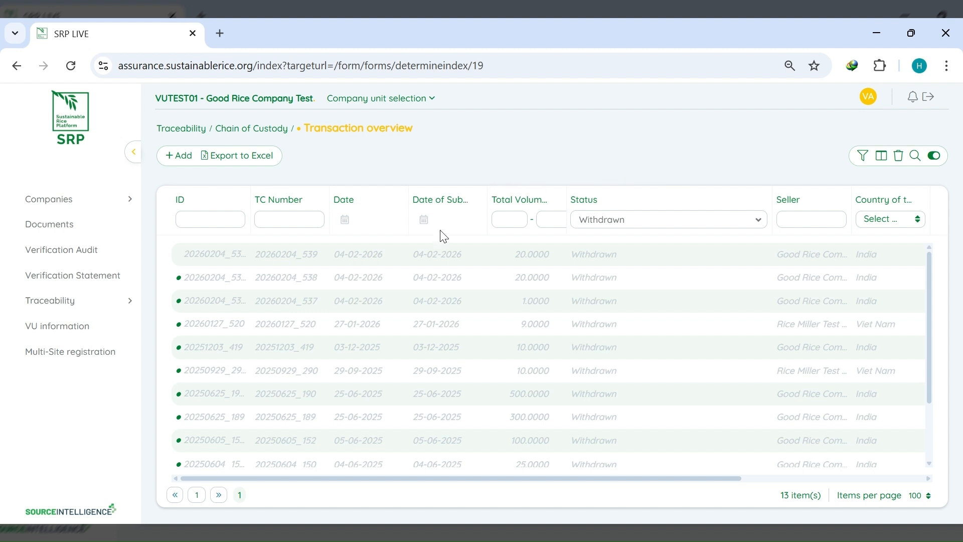
- Open the first listed withdrawn transaction for editing, review it, and submit it again for acknowledgement by the buyer
{"action": "left_click", "coordinate": [281, 262]}
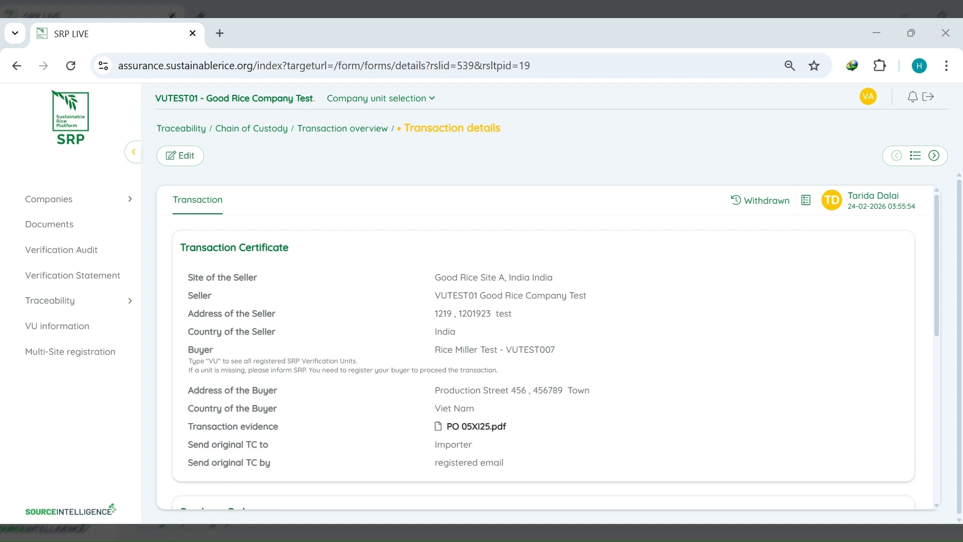
{"action": "left_click", "coordinate": [187, 157]}
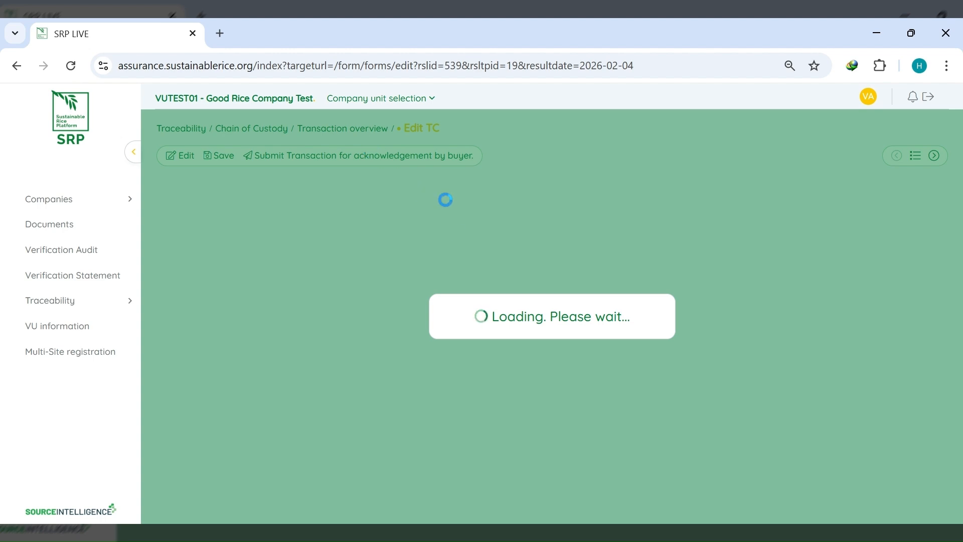
{"action": "scroll", "coordinate": [460, 245], "scroll_direction": "down", "scroll_amount": 8}
{"action": "scroll", "coordinate": [458, 243], "scroll_direction": "up", "scroll_amount": 9}
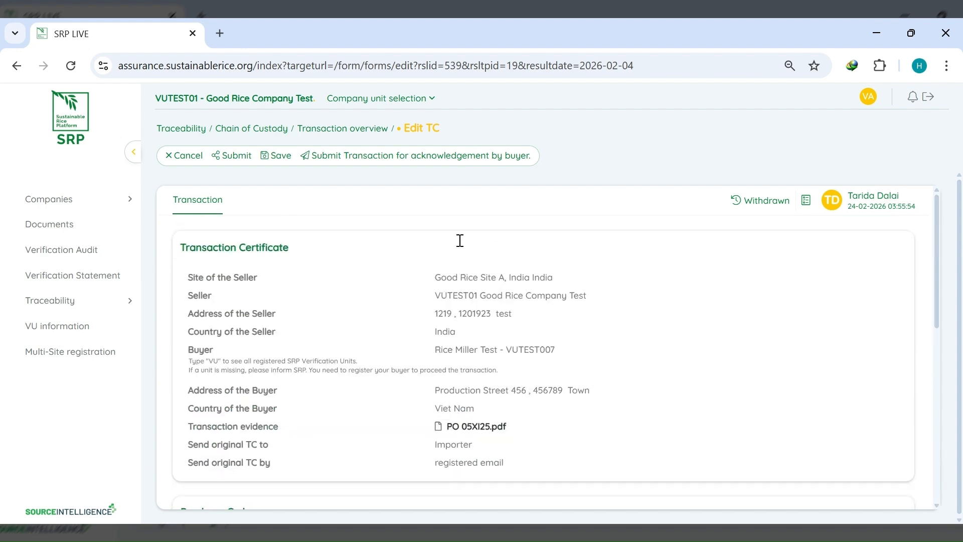
{"action": "left_click", "coordinate": [357, 157]}
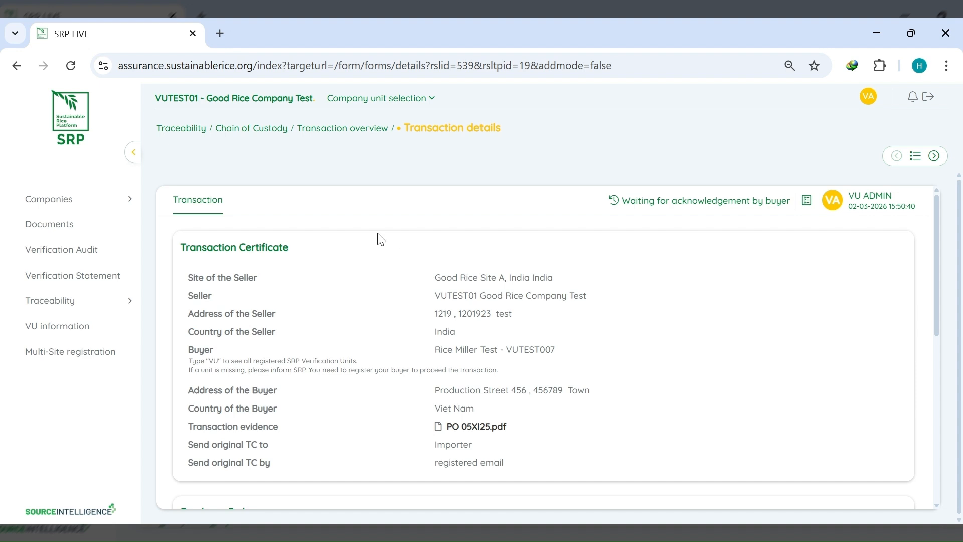
- Return to the transaction overview and change the status filter from Withdrawn to Approved by SRP only
{"action": "left_click", "coordinate": [336, 128]}
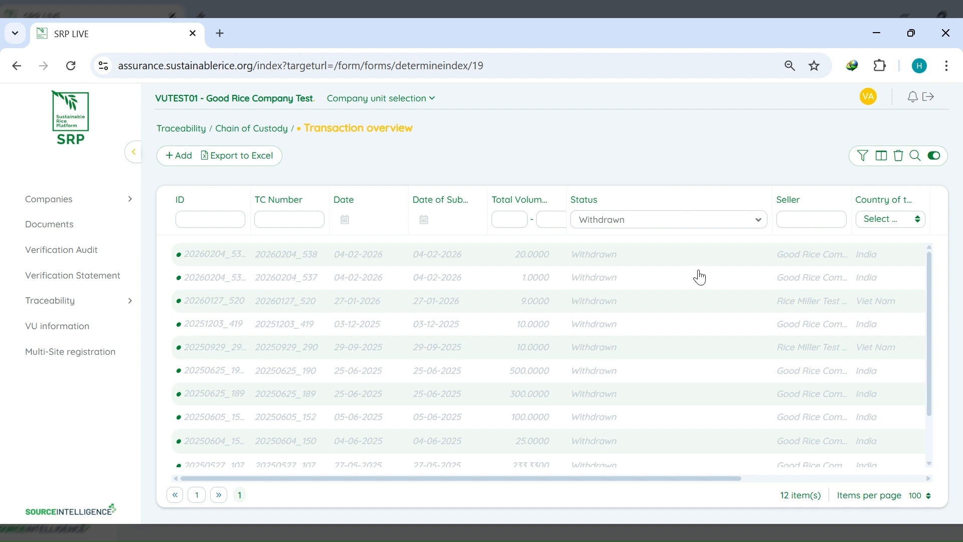
{"action": "left_click", "coordinate": [753, 224]}
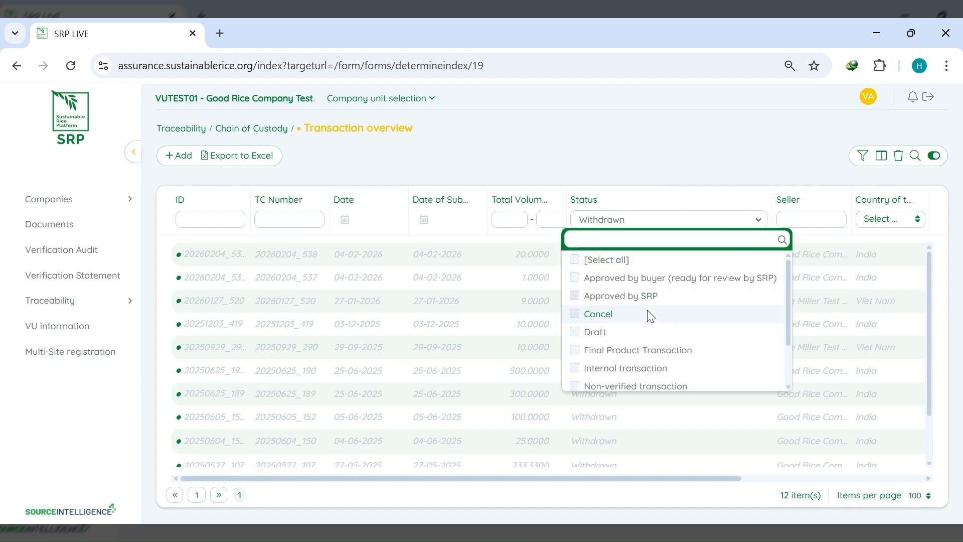
{"action": "scroll", "coordinate": [647, 314], "scroll_direction": "down", "scroll_amount": 3}
{"action": "left_click", "coordinate": [607, 381]}
{"action": "scroll", "coordinate": [630, 320], "scroll_direction": "up", "scroll_amount": 3}
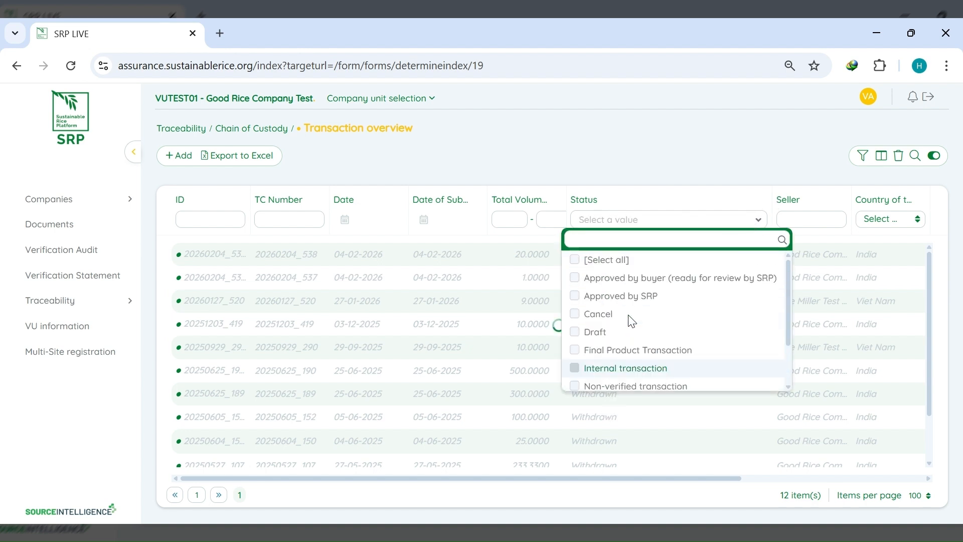
{"action": "left_click", "coordinate": [597, 297]}
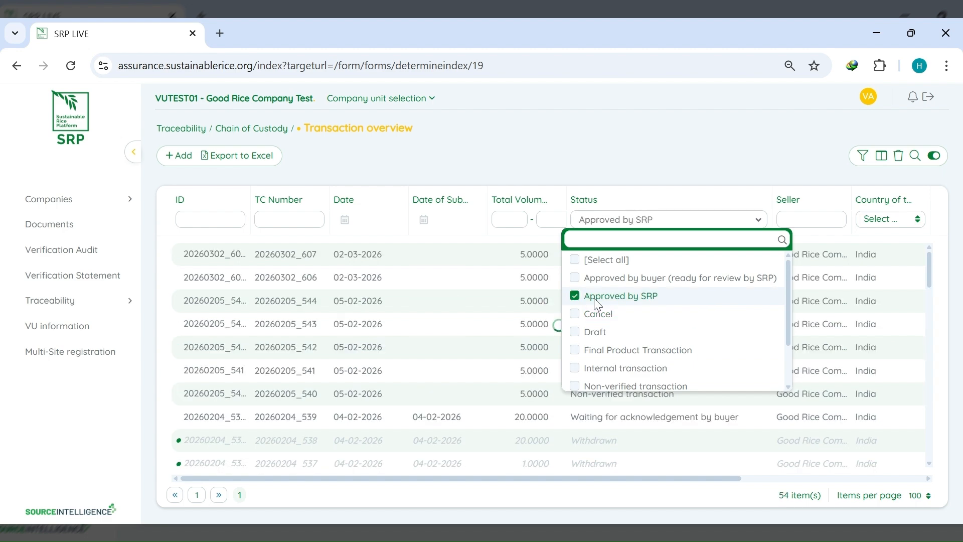
{"action": "left_click", "coordinate": [646, 155]}
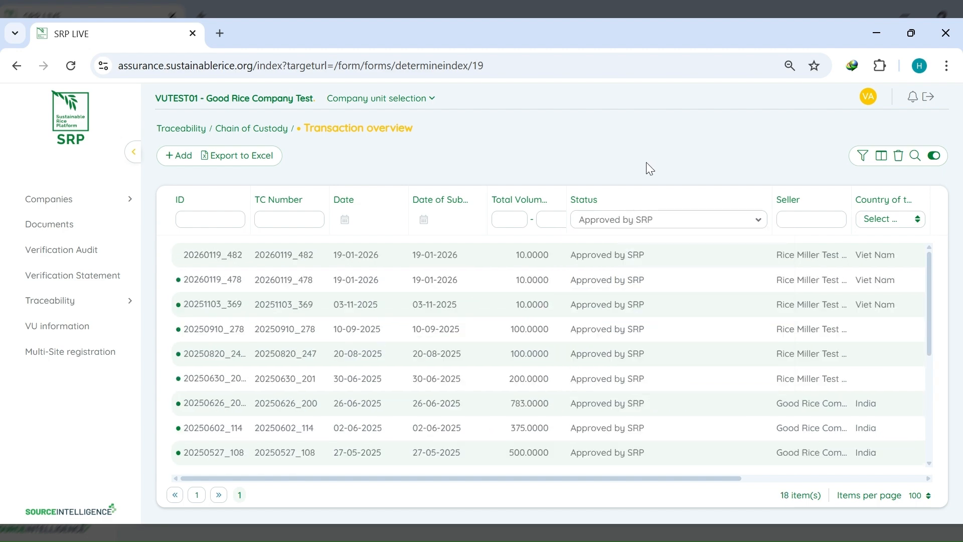